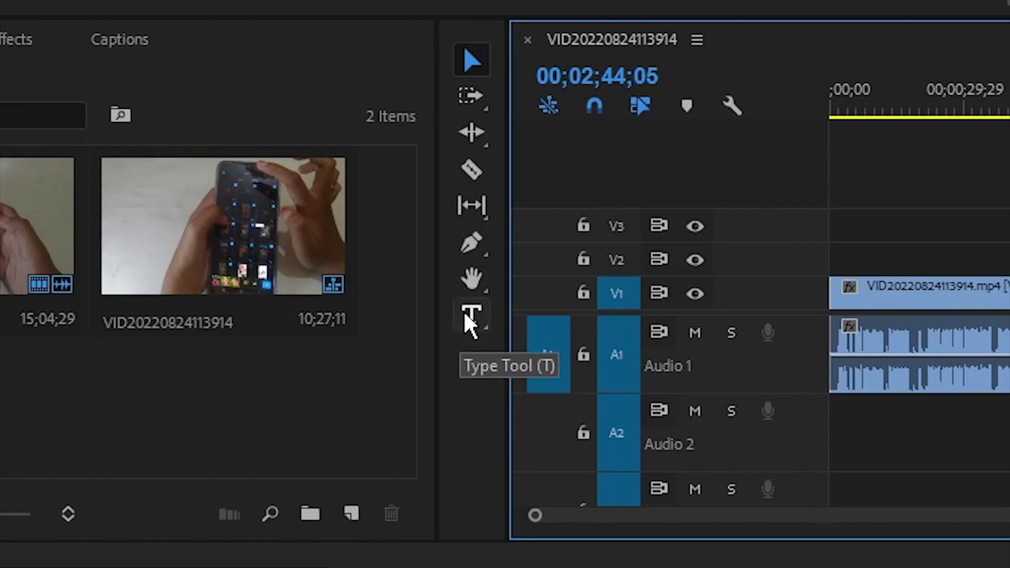
Add a throwaway 'fdfddfdfd' test text near the top of the video, then undo it
left_click(470, 322)
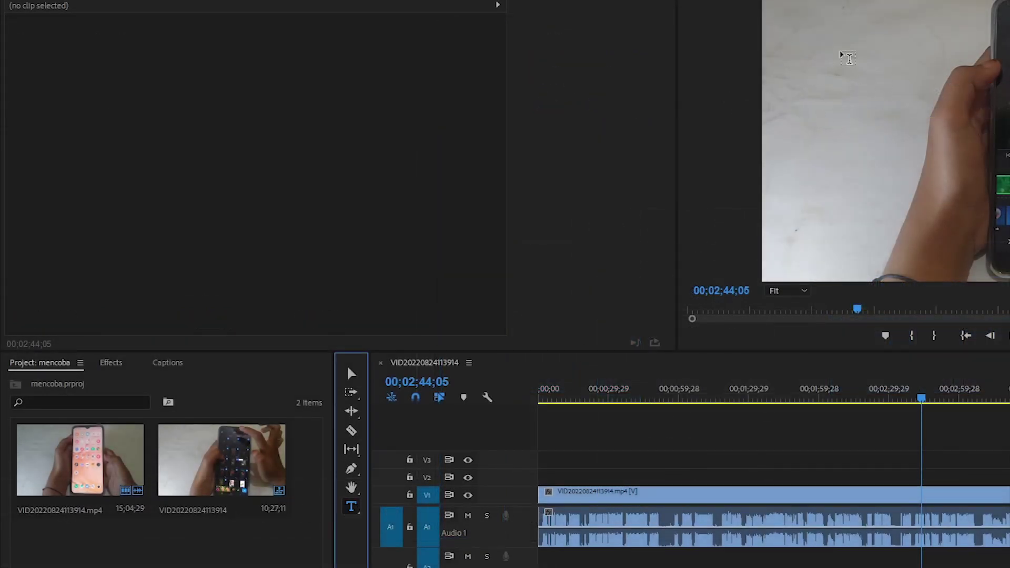
left_click(789, 58)
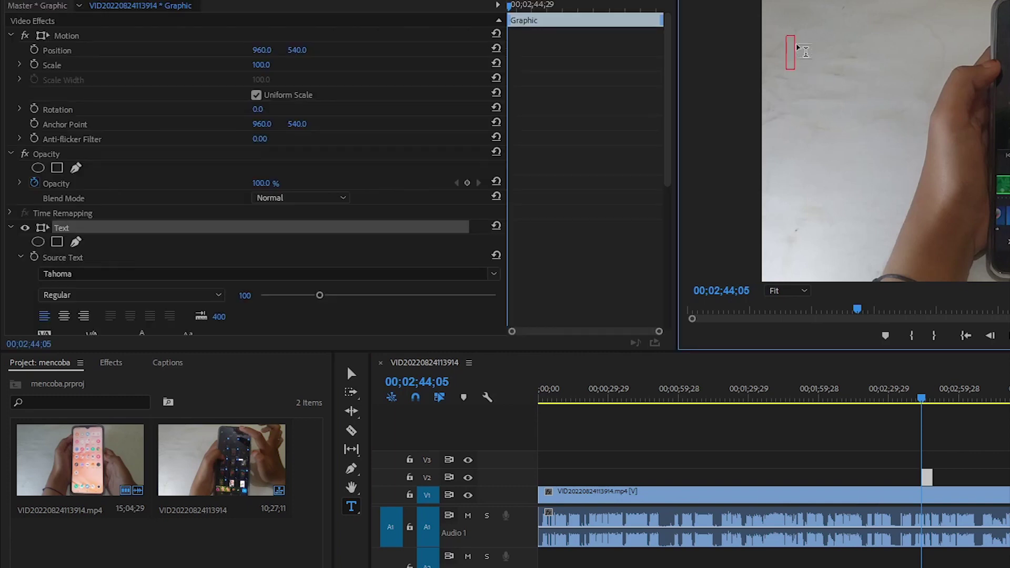
type("fdfddfdfd")
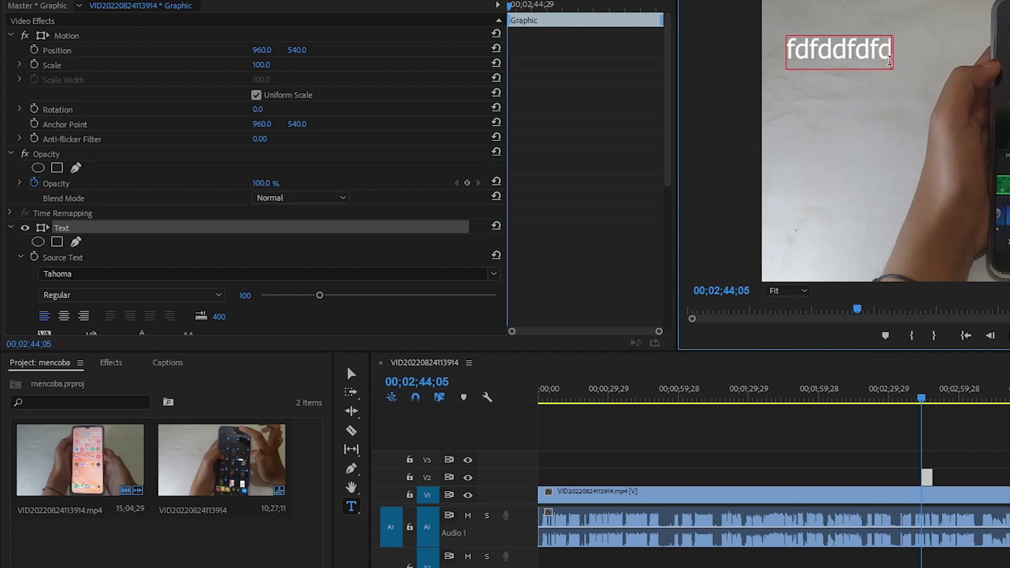
left_click(862, 421)
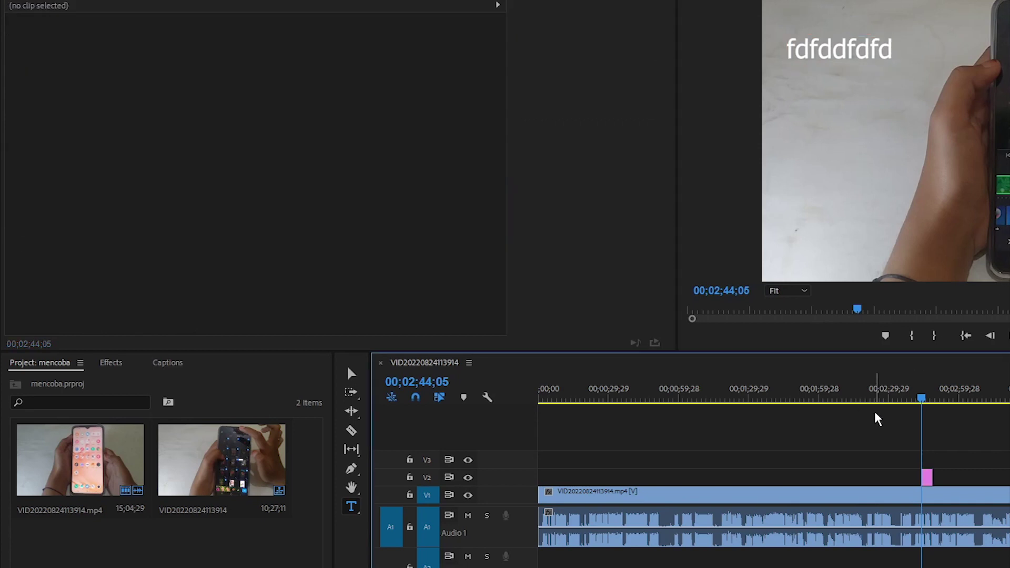
key("ctrl+z")
key("ctrl+z")
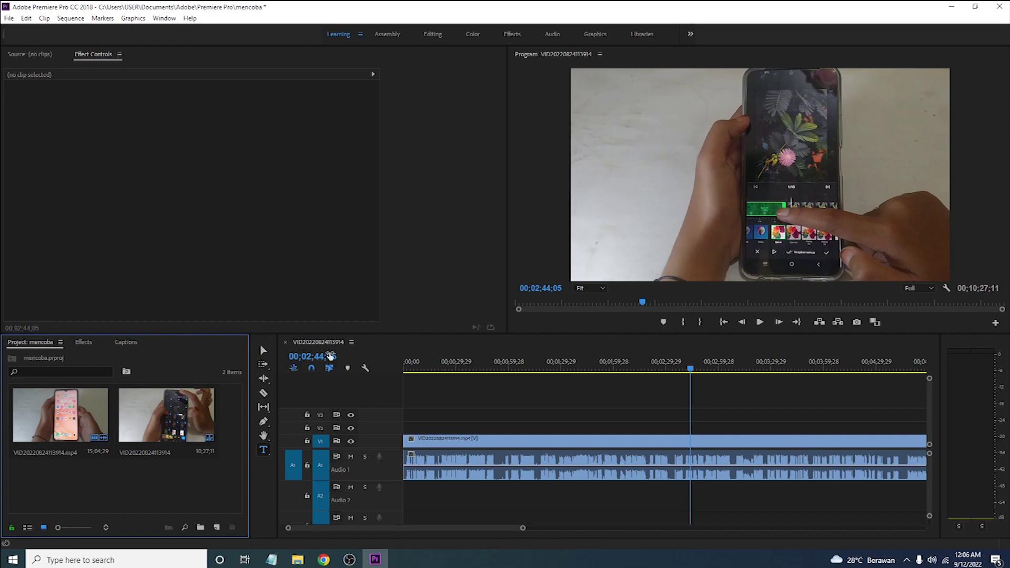
Add a new text layer with Ctrl+T and replace its placeholder text with 'SUBSCRIBE YA'
left_click(658, 401)
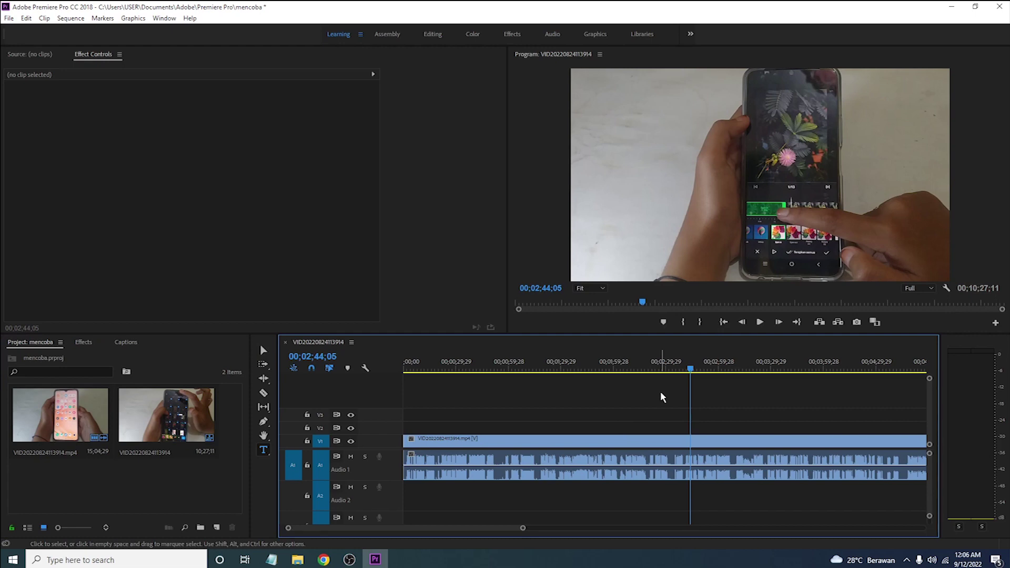
key("ctrl+t")
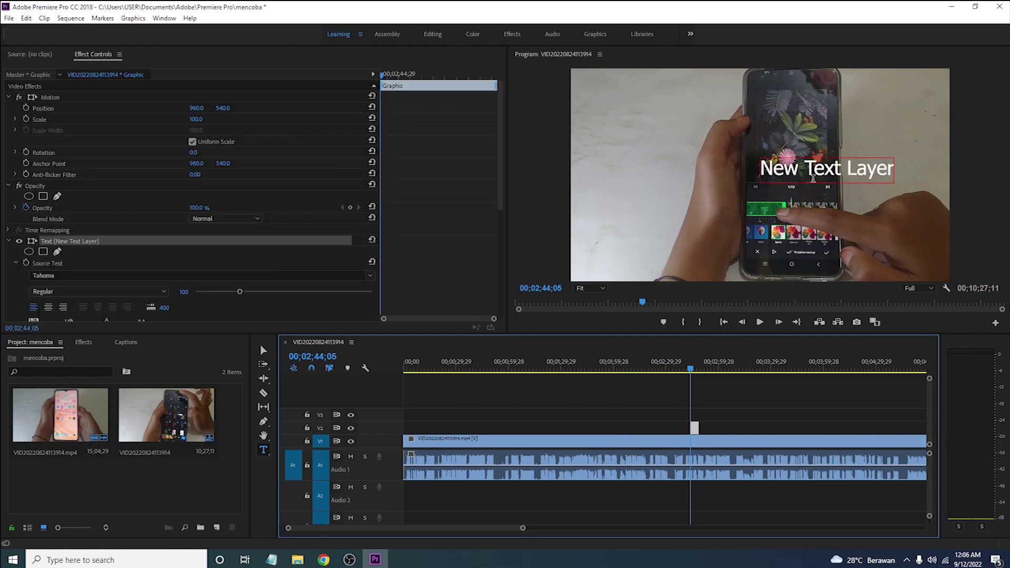
left_click(831, 168)
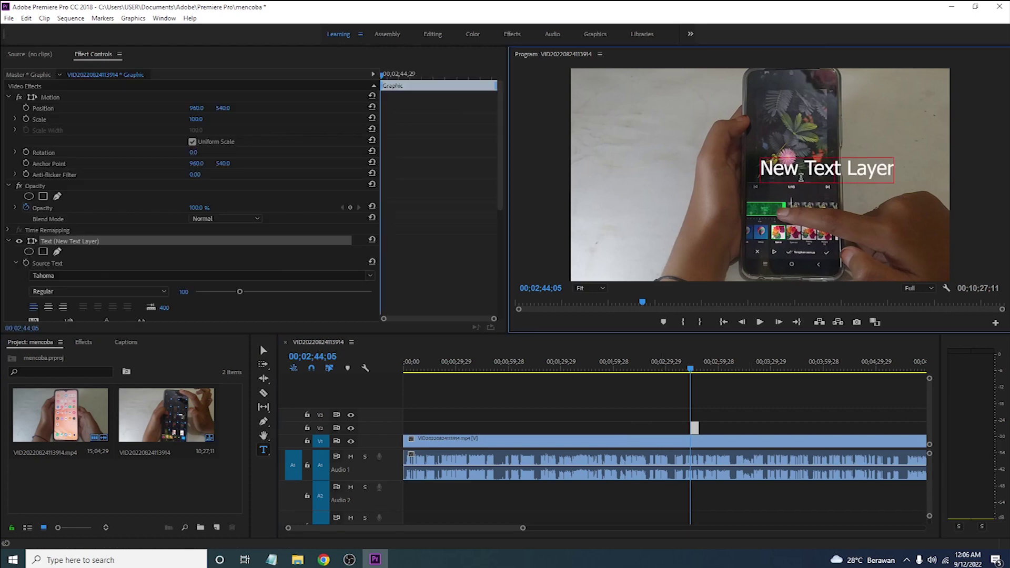
triple_click(798, 177)
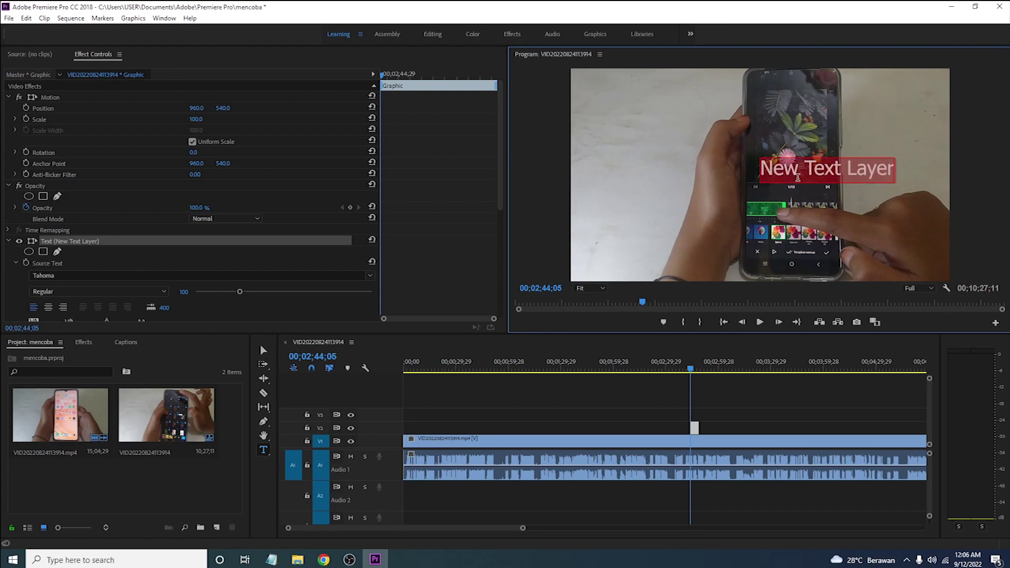
type("SUBSCRIBE YA")
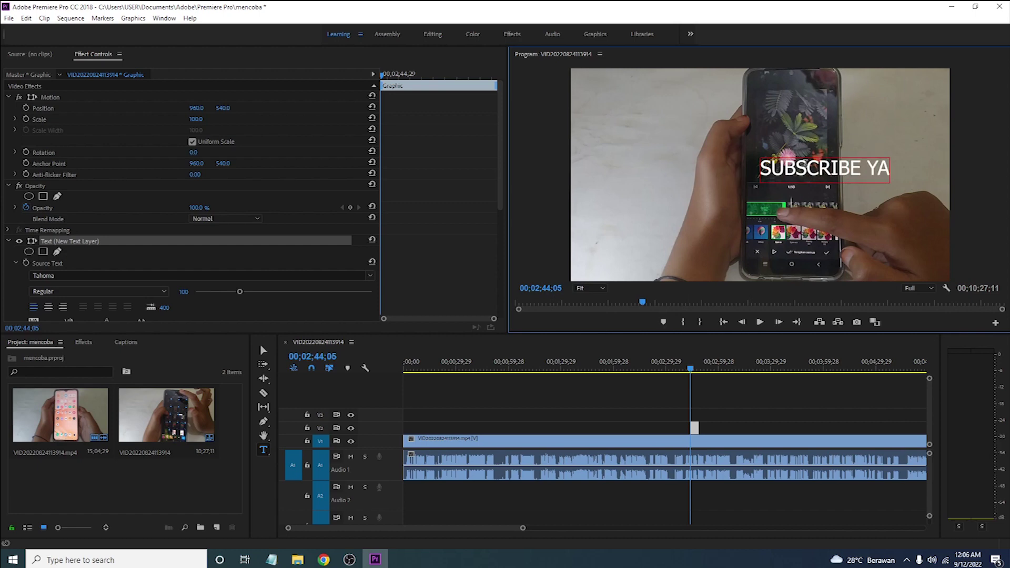
left_click(76, 99)
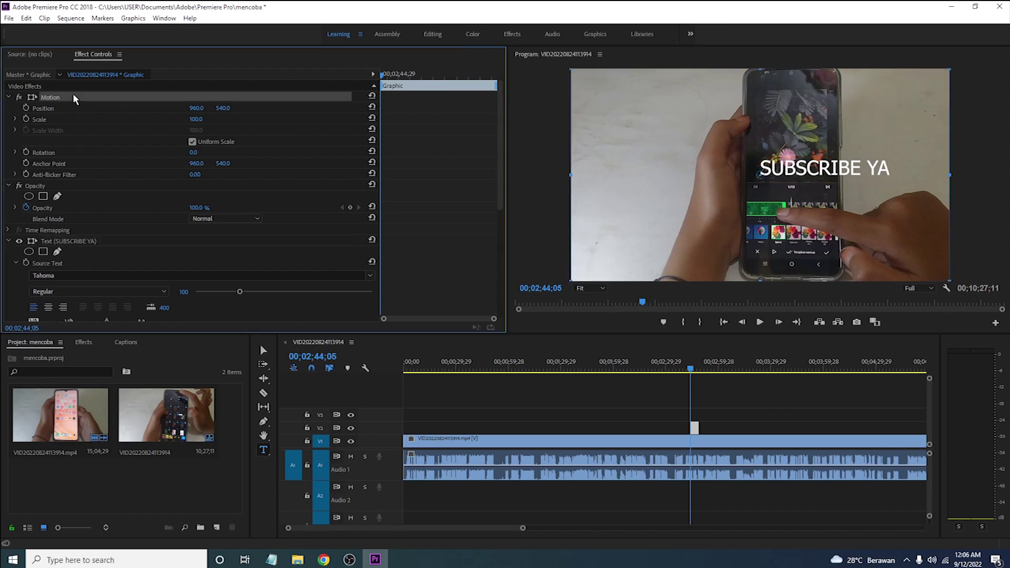
Move the title to the top-left corner at position 42.8, 213.9 and reselect all its text
mouse_move(782, 168)
left_mouse_down()
mouse_move(636, 143)
mouse_move(601, 102)
left_mouse_up()
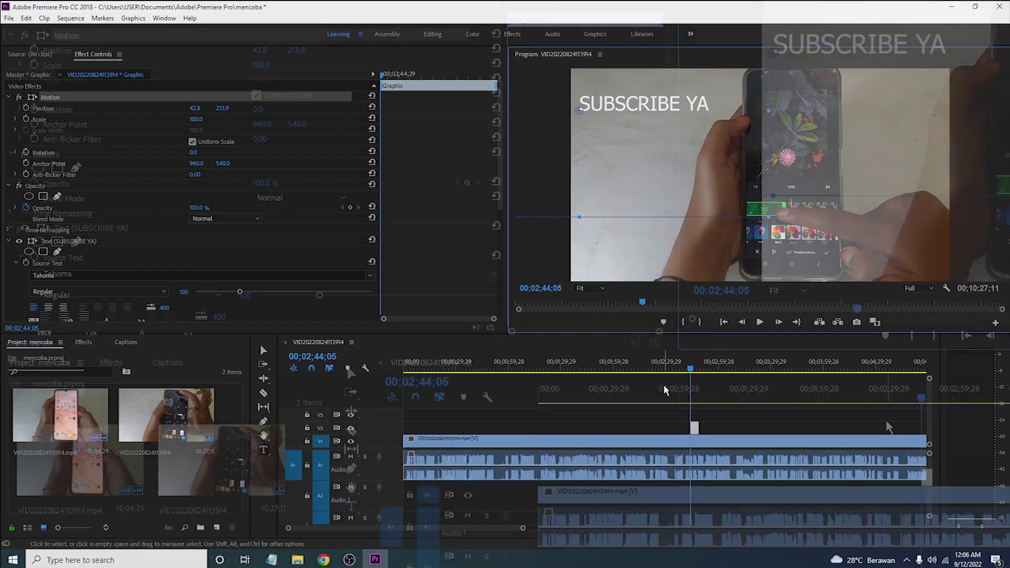
left_click(679, 400)
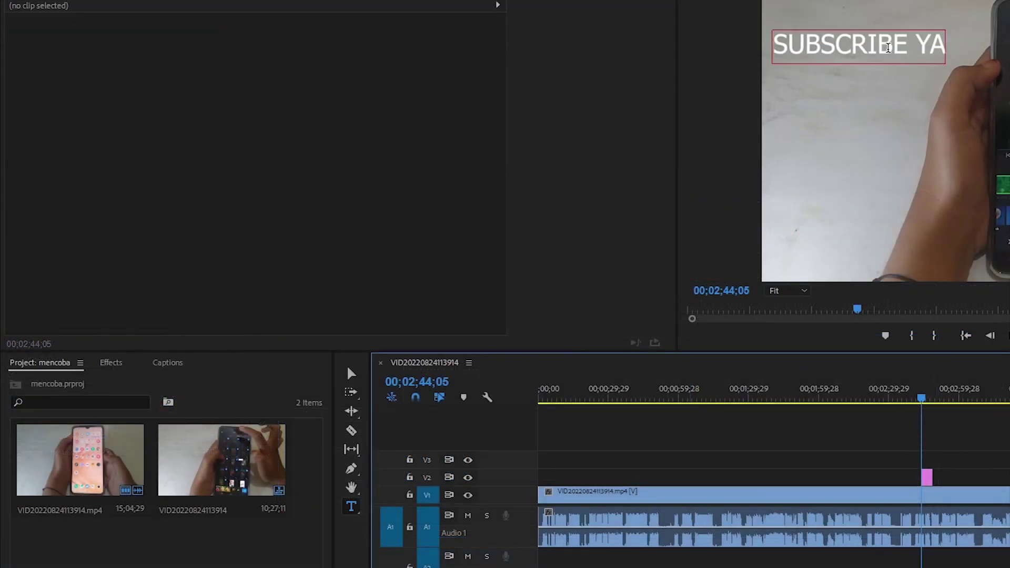
left_click(885, 45)
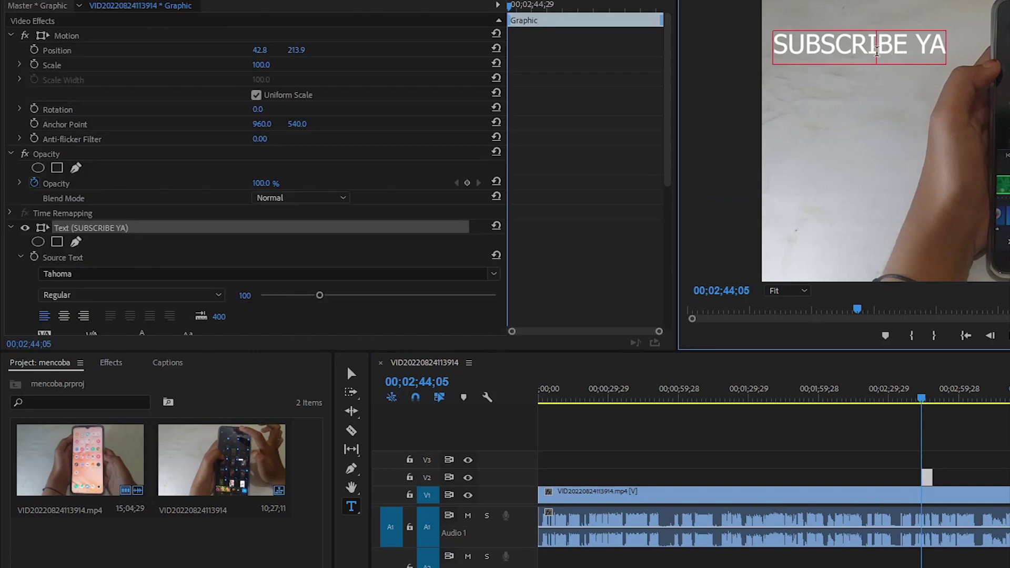
left_click_drag(787, 47, 853, 47)
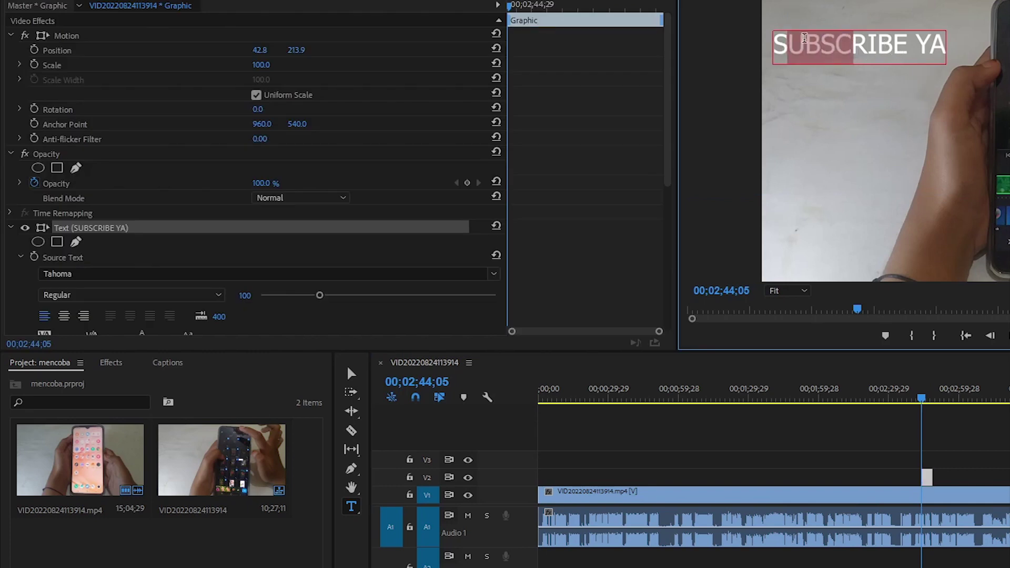
left_click_drag(777, 38, 954, 45)
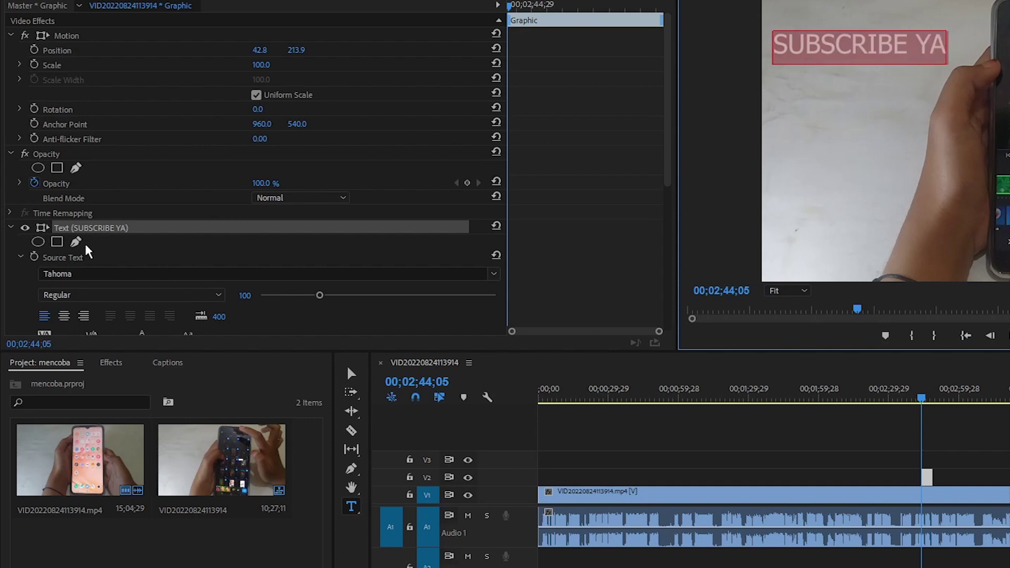
scroll(116, 253, "down", 1)
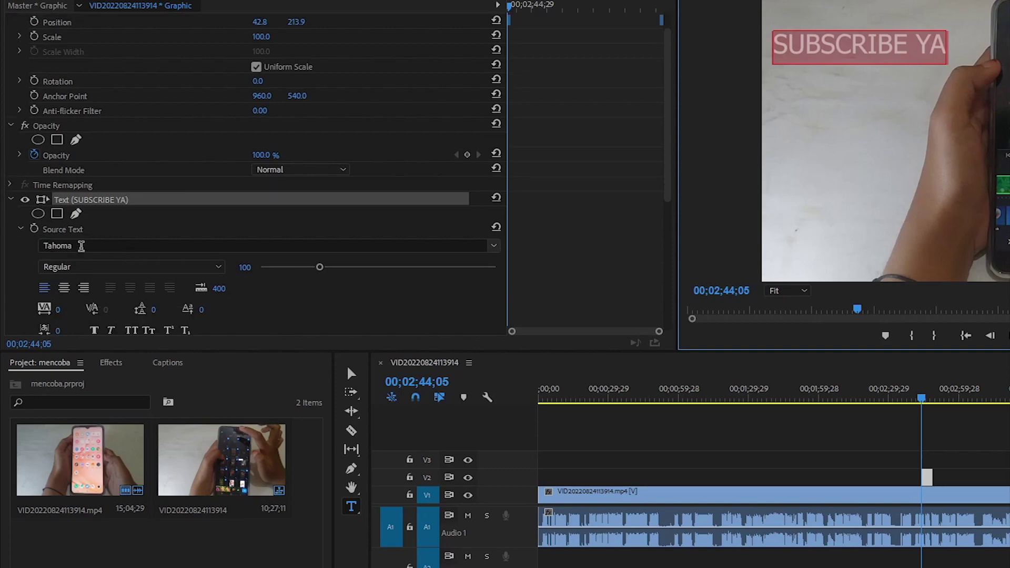
Change the title font to Trebuchet MS with the Bold style
left_click(81, 245)
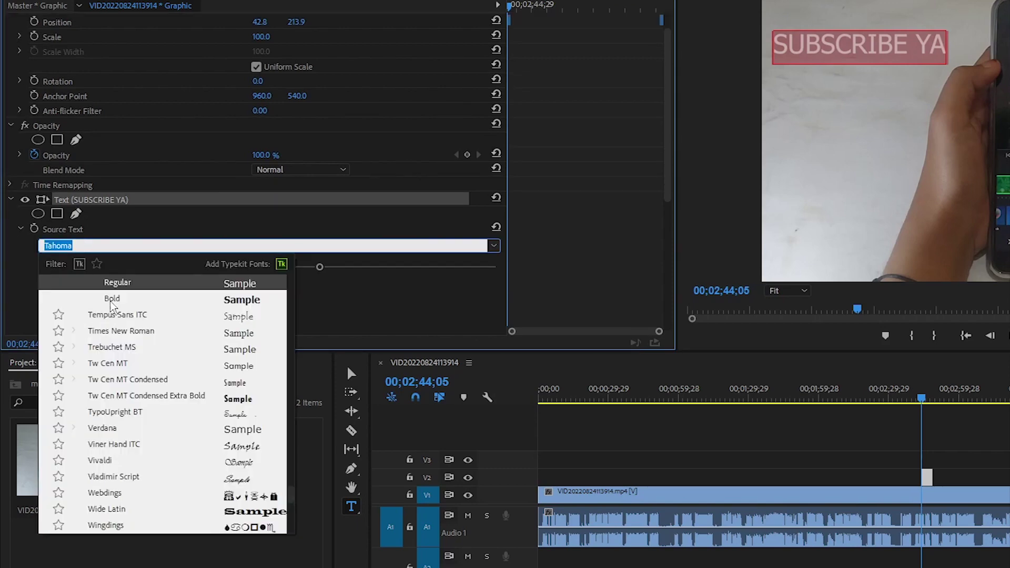
scroll(123, 361, "down", 2)
scroll(122, 361, "down", 2)
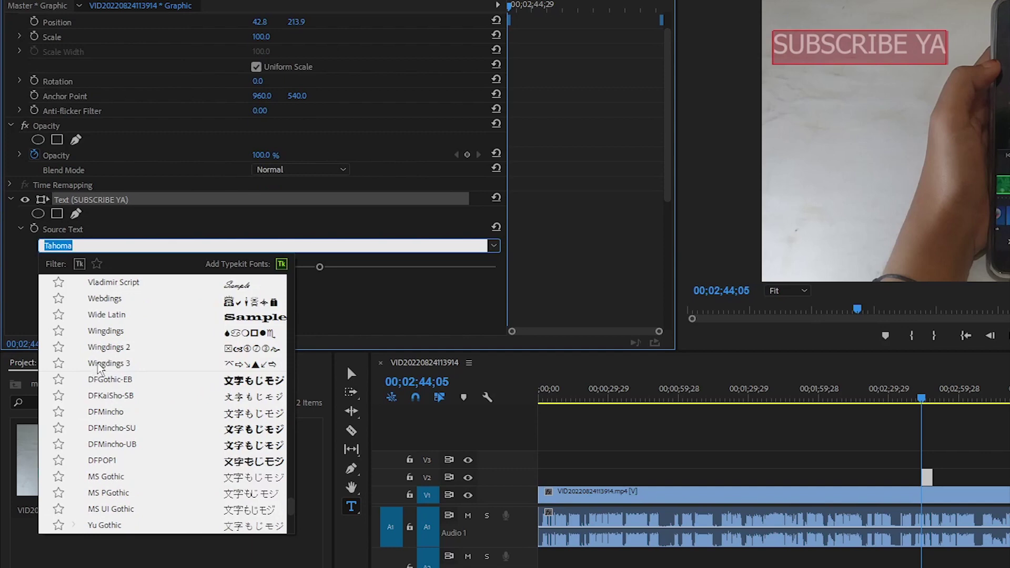
scroll(104, 385, "down", 3)
scroll(103, 386, "down", 3)
scroll(100, 383, "up", 3)
scroll(96, 381, "up", 5)
scroll(96, 381, "up", 3)
left_click(118, 348)
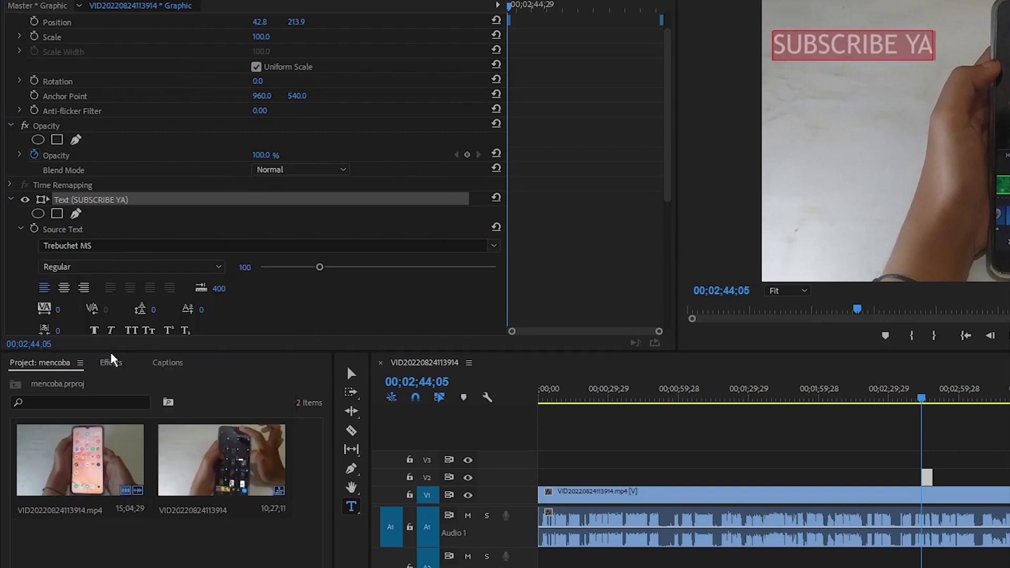
left_click(123, 267)
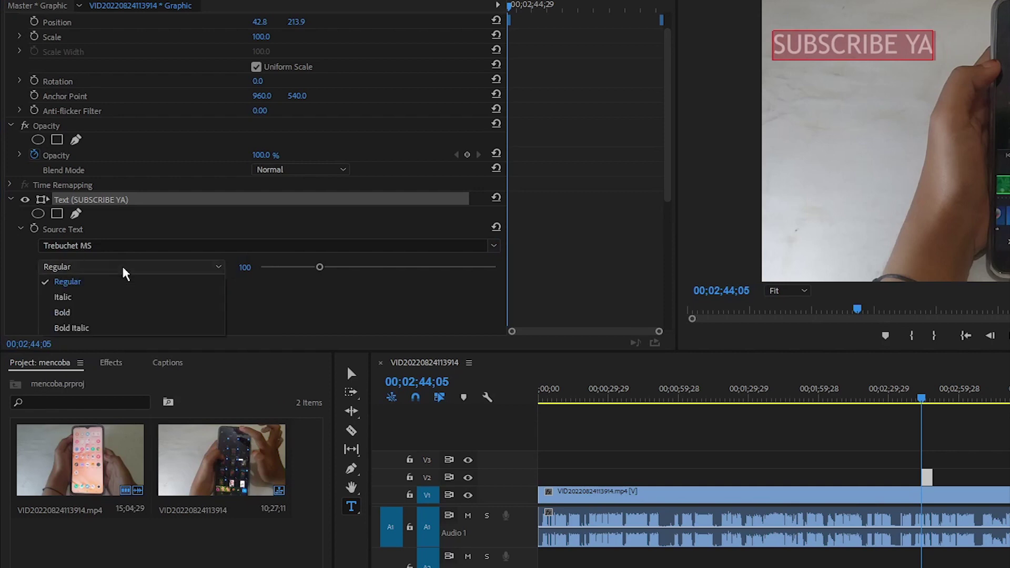
left_click(74, 312)
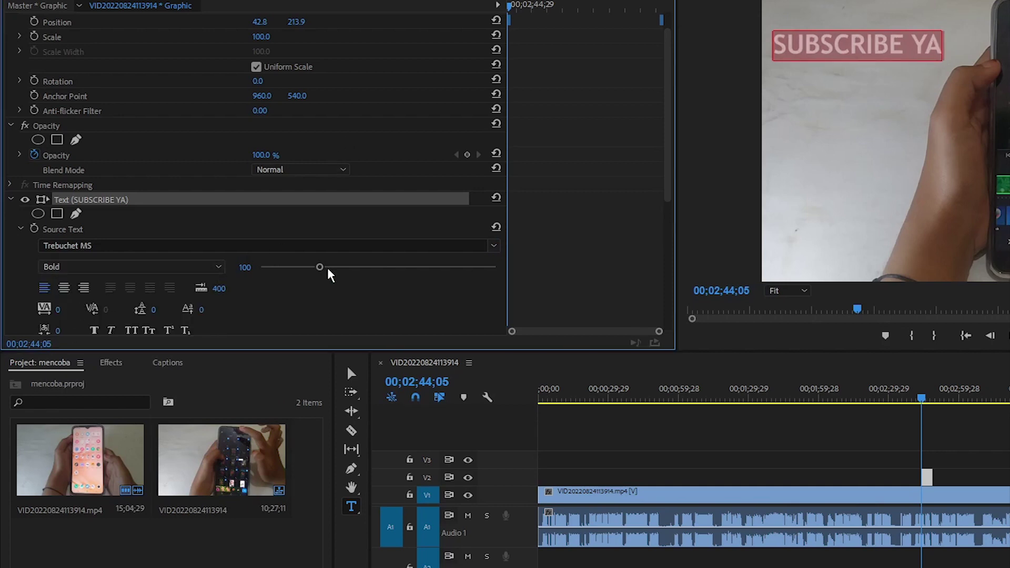
Set the title's font size to 100
scroll(327, 284, "down", 2)
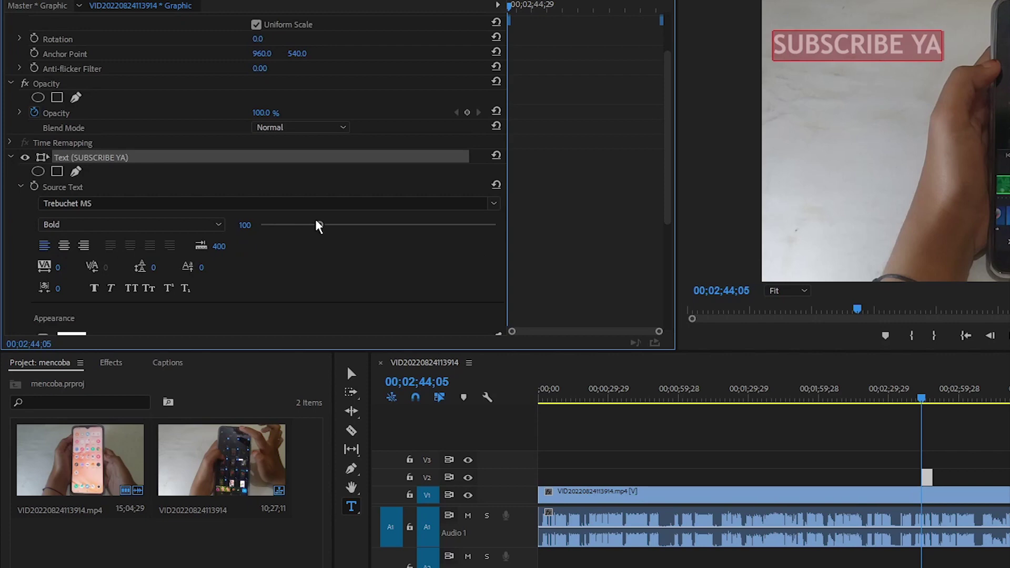
mouse_move(317, 224)
left_mouse_down()
mouse_move(292, 224)
mouse_move(329, 225)
mouse_move(283, 225)
mouse_move(320, 230)
left_mouse_up()
scroll(146, 269, "down", 4)
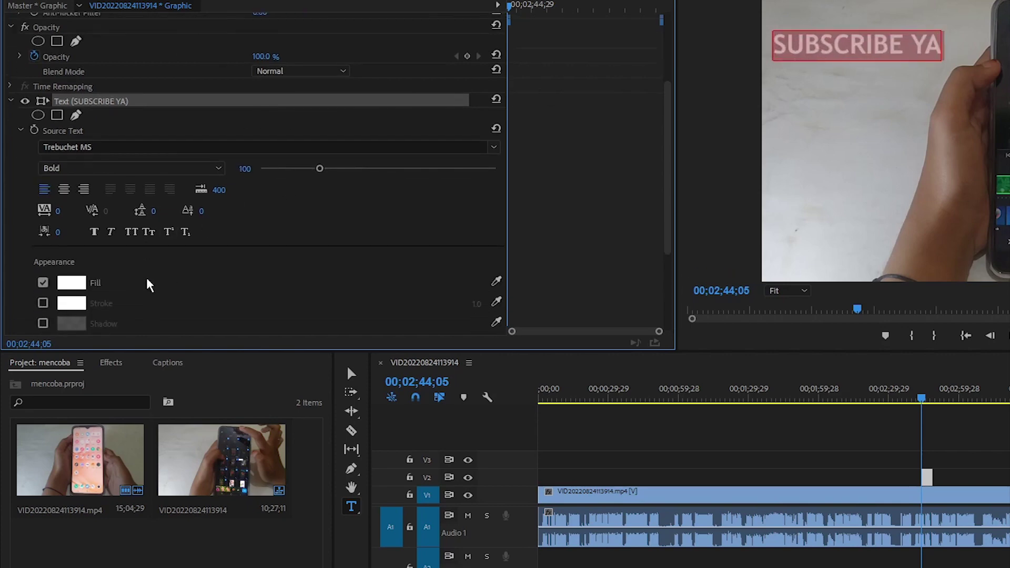
scroll(146, 277, "down", 2)
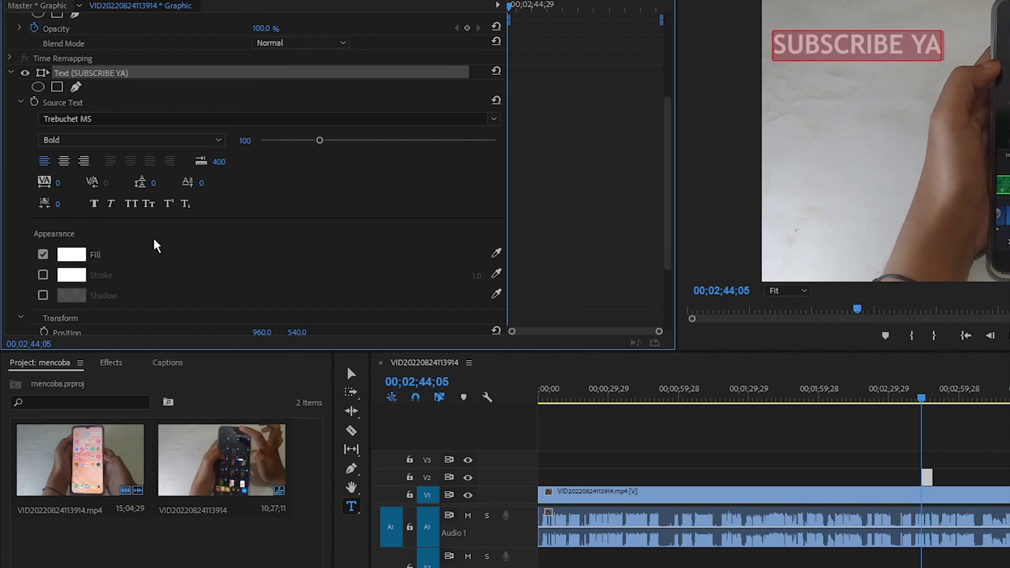
left_click(71, 254)
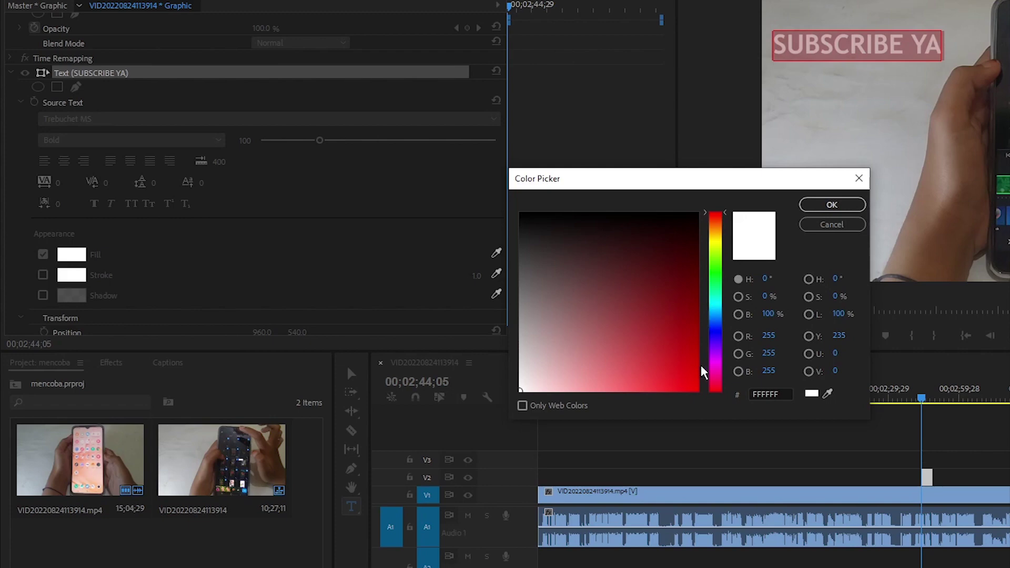
Set the title's fill colour to bright red (FE0404)
left_click(695, 390)
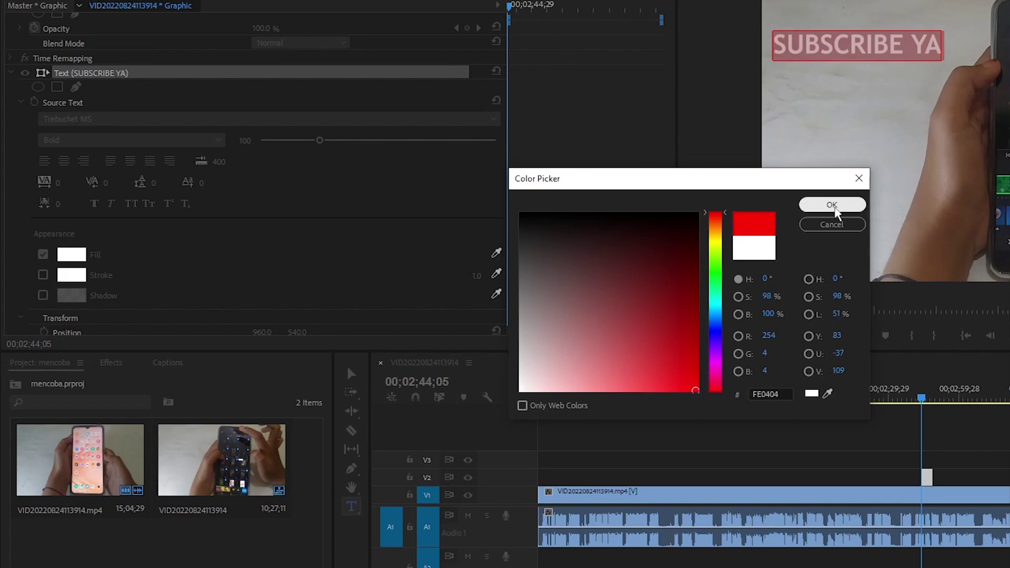
left_click(832, 205)
scroll(119, 292, "down", 1)
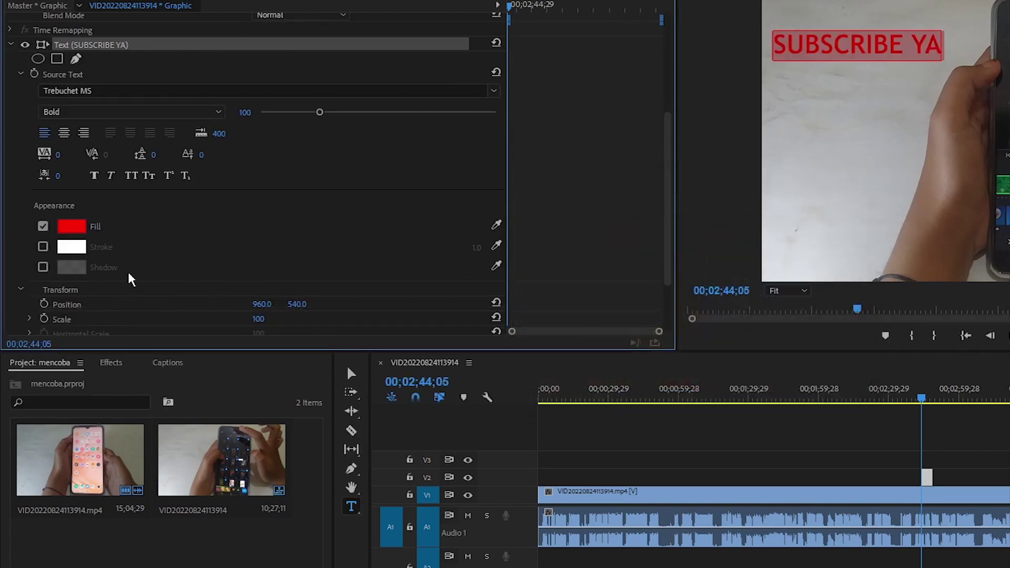
Enable a black stroke outline on the title with a 50.0 width
left_click(42, 246)
left_click(71, 247)
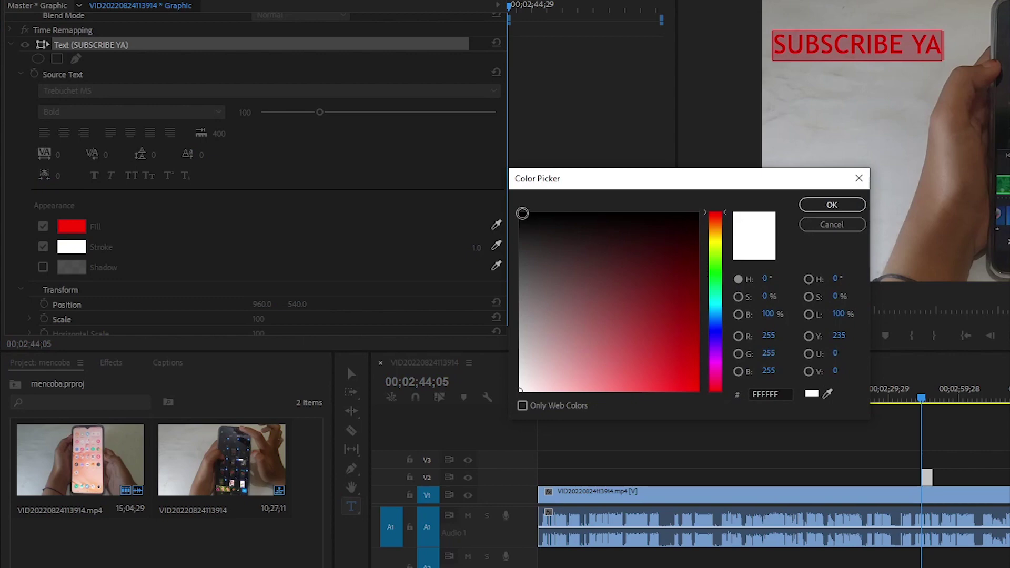
left_click(520, 213)
left_click(831, 204)
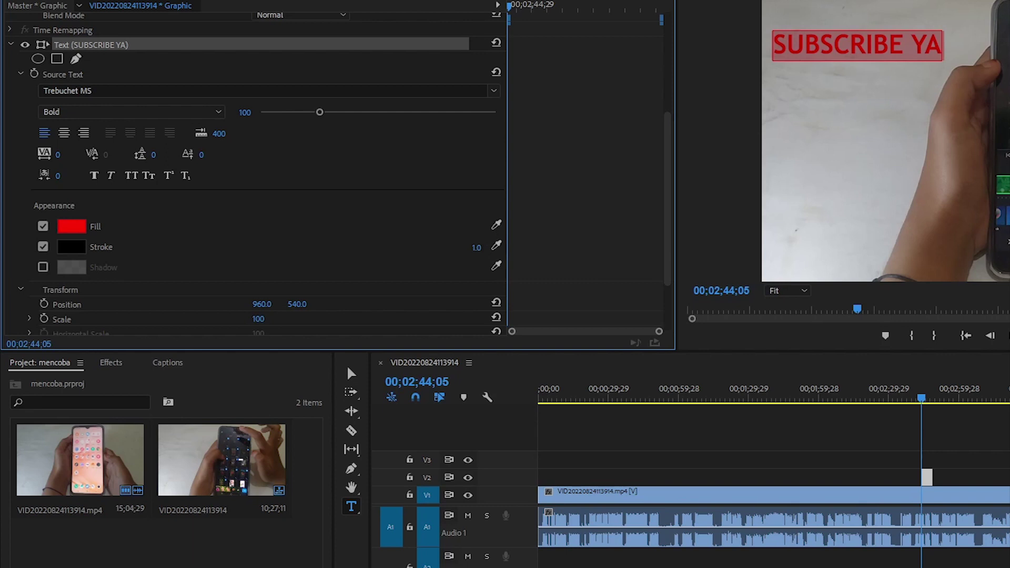
left_click(476, 247)
type("10")
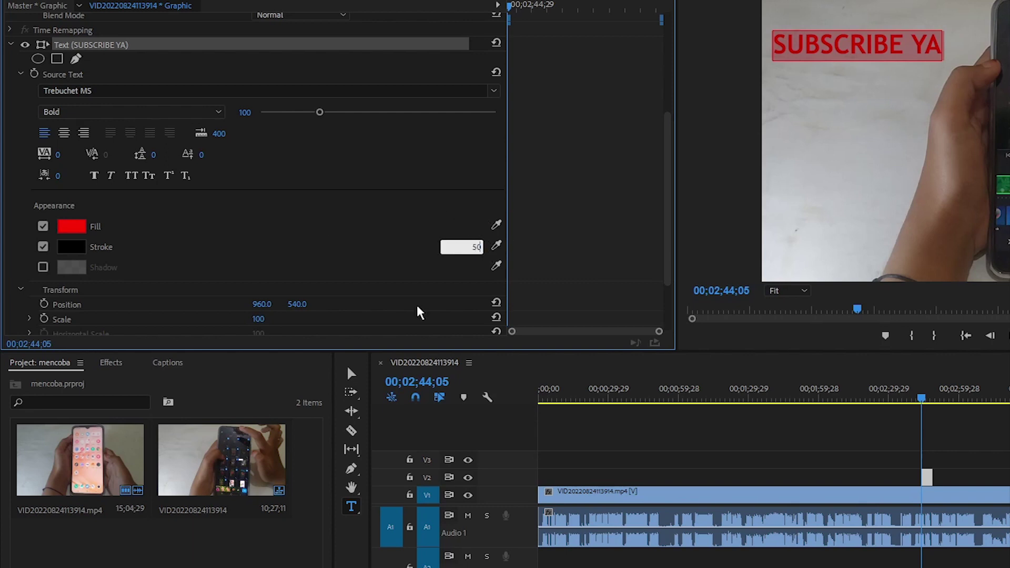
key("Return")
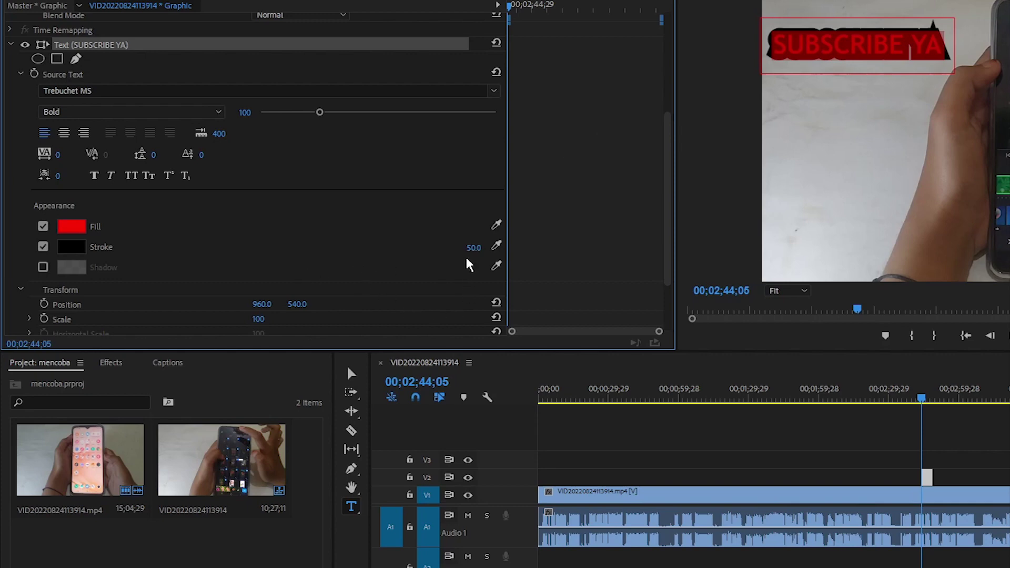
left_click(473, 247)
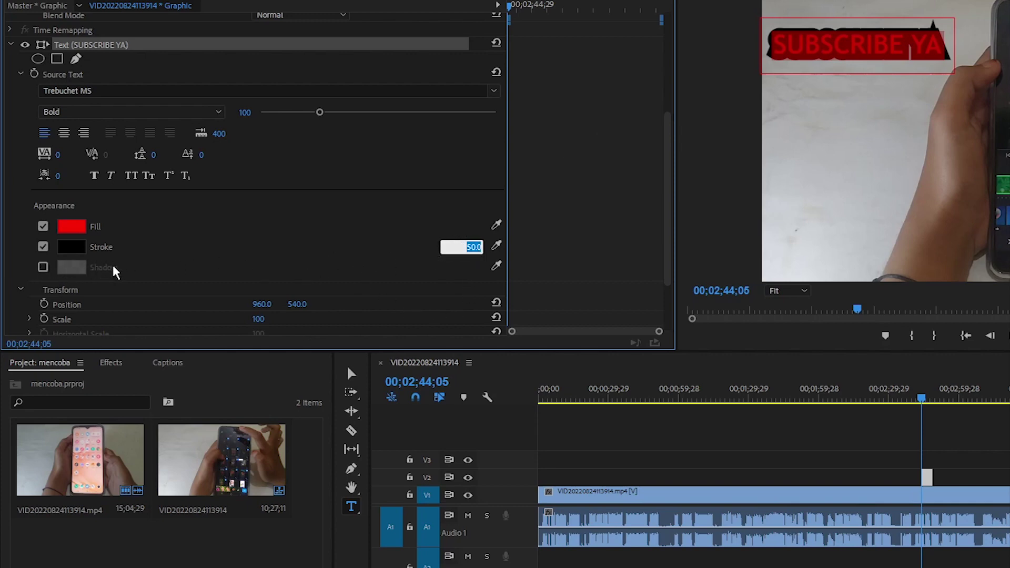
Add a drop shadow at 75% opacity, 135°, distance 7.0, blur 40
left_click(43, 267)
scroll(204, 278, "down", 1)
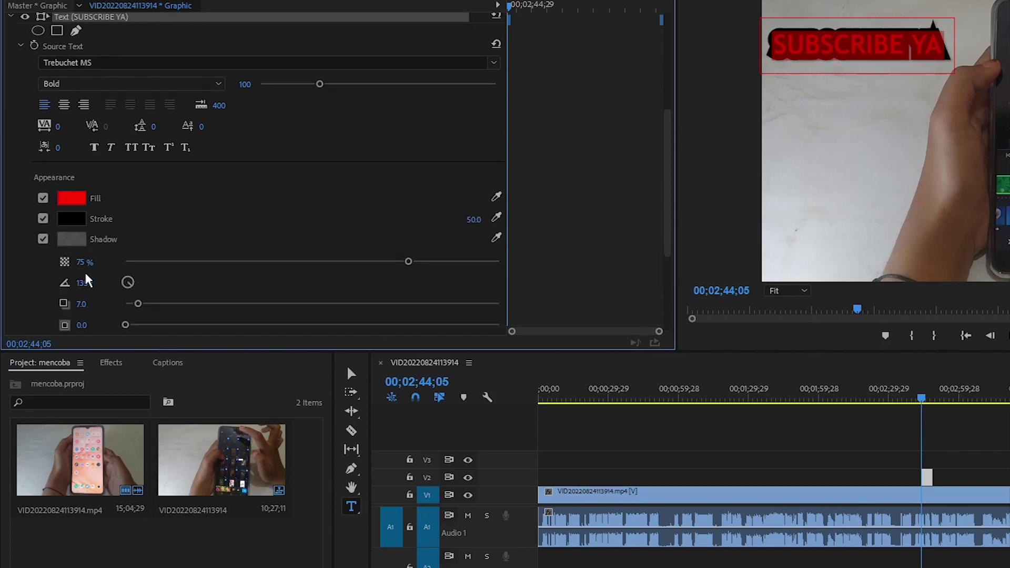
scroll(85, 275, "down", 2)
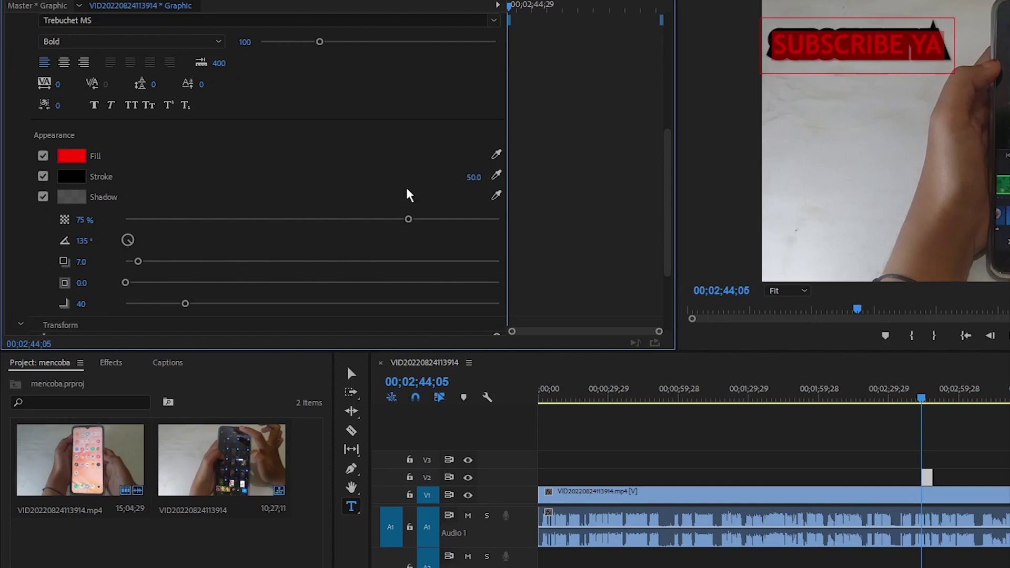
Reduce the stroke width to 10.0
left_click(496, 174)
left_click(507, 174)
left_click(473, 177)
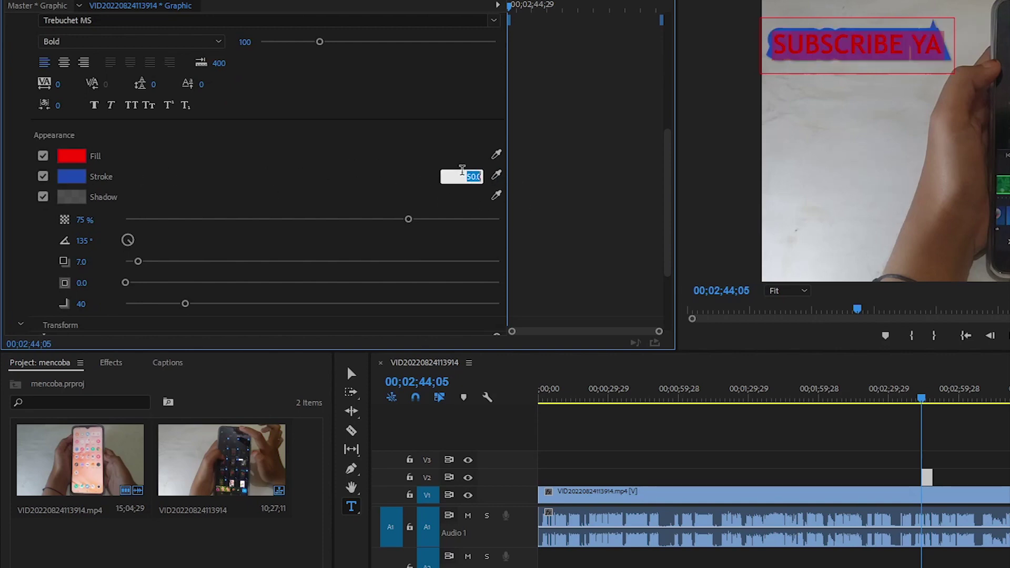
type("10")
key("Return")
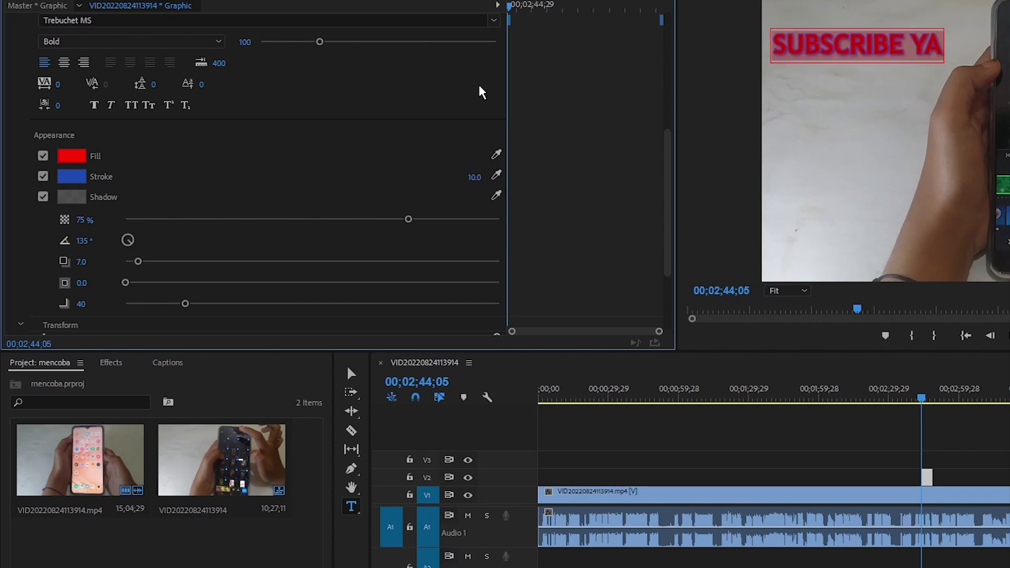
Set the stroke colour back to black
left_click(75, 170)
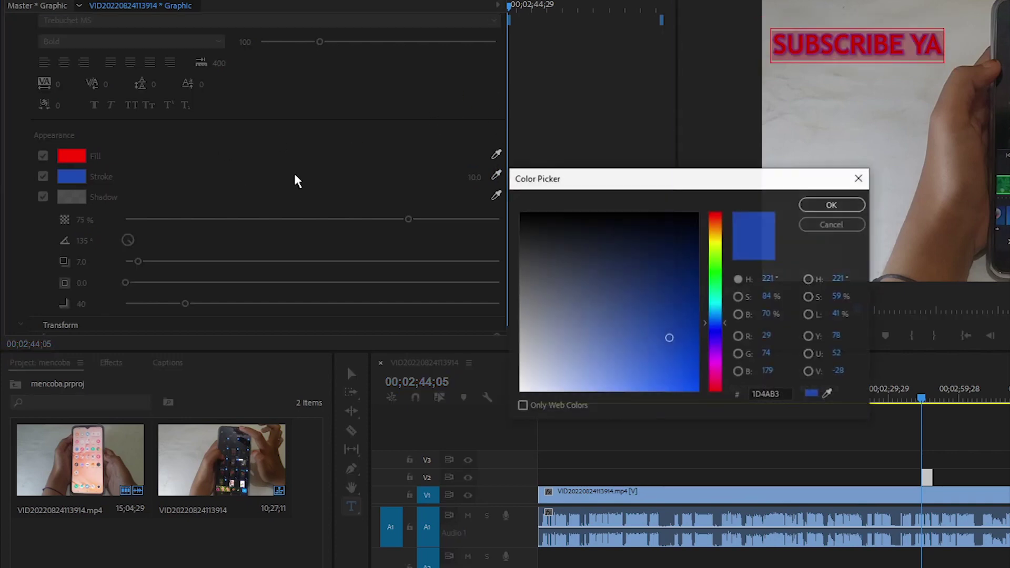
left_click(518, 213)
left_click(831, 205)
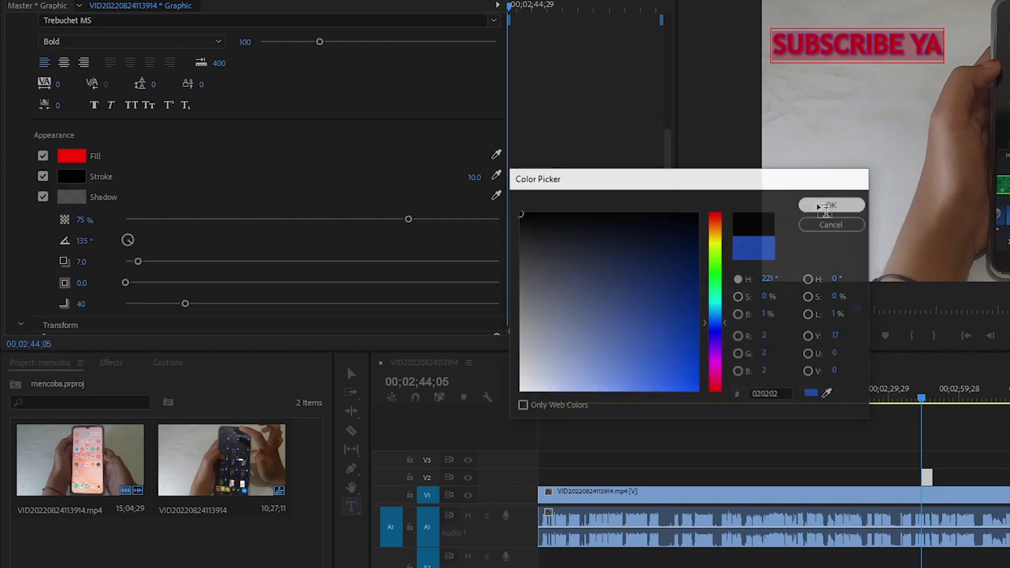
scroll(274, 248, "down", 2)
scroll(290, 244, "down", 3)
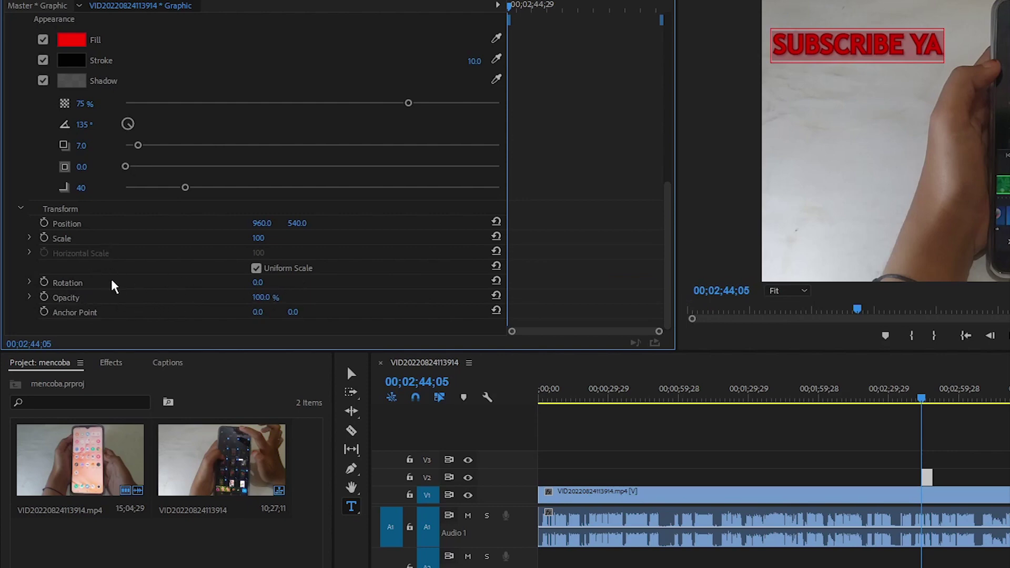
Review the Motion settings, then deselect the graphic to preview the finished red title
left_click(112, 283)
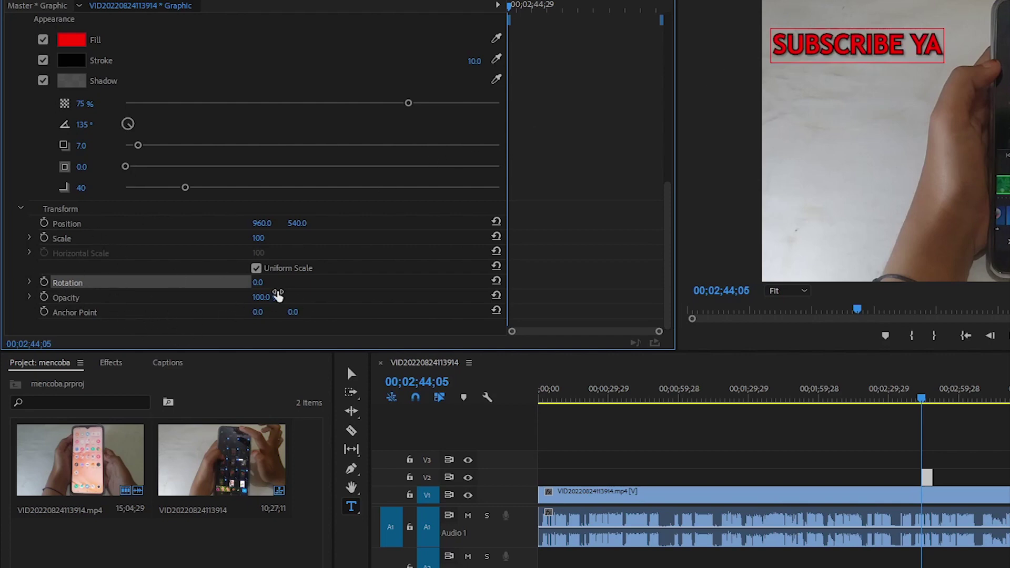
scroll(282, 291, "up", 3)
scroll(284, 299, "up", 1)
scroll(284, 299, "up", 1)
scroll(283, 298, "up", 2)
scroll(278, 300, "up", 1)
scroll(277, 300, "up", 1)
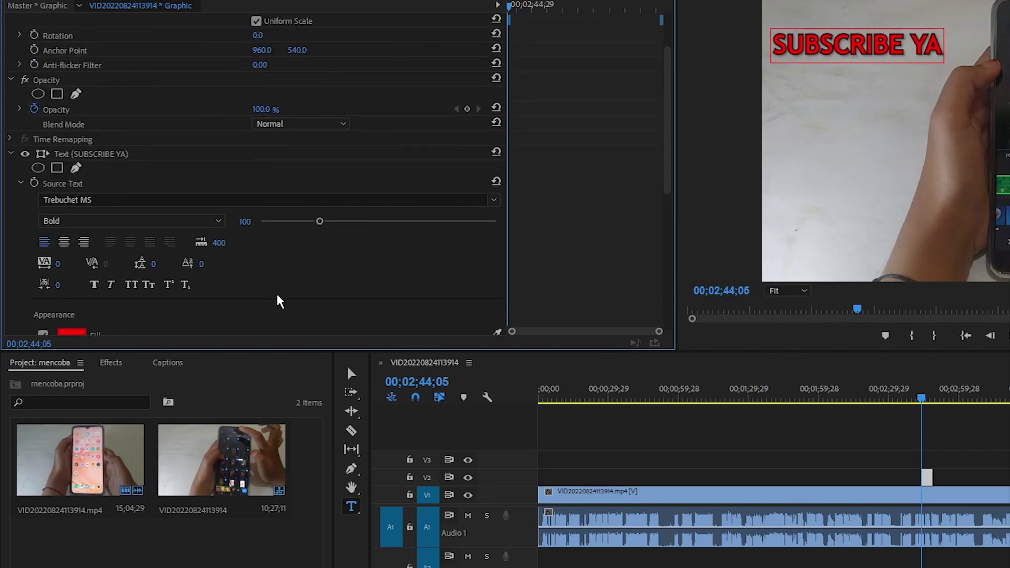
scroll(276, 299, "up", 2)
scroll(247, 305, "up", 1)
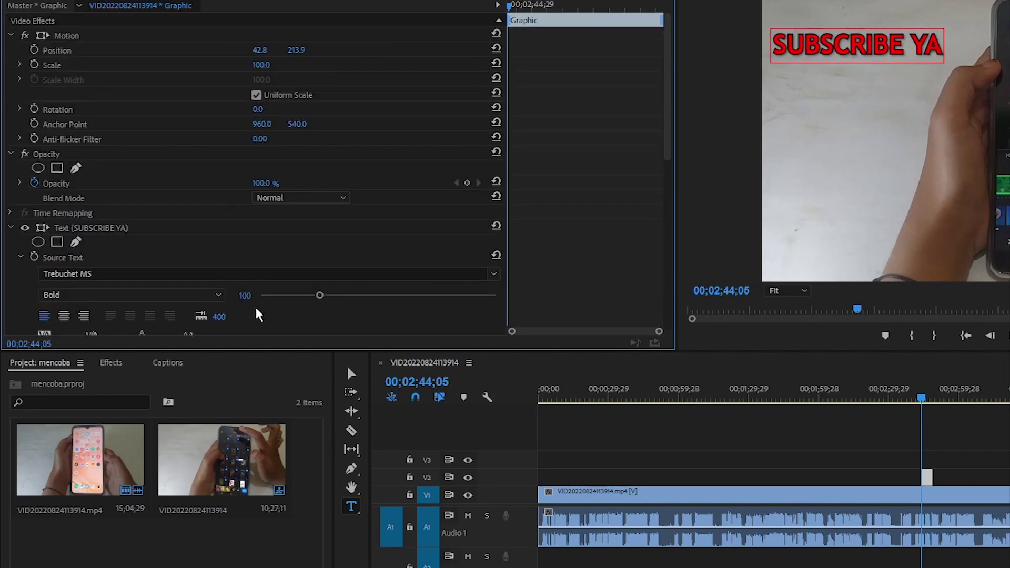
left_click(948, 424)
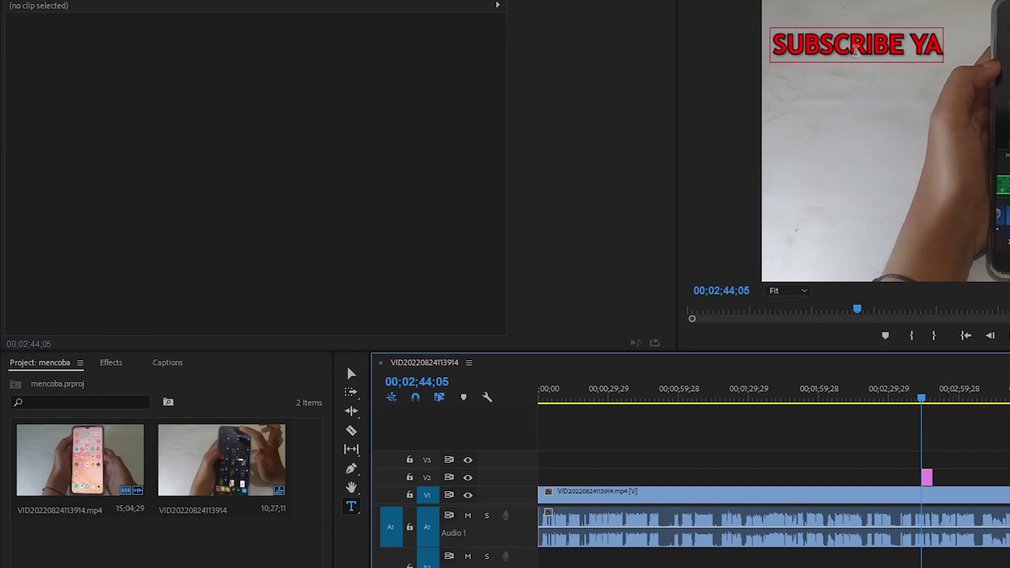